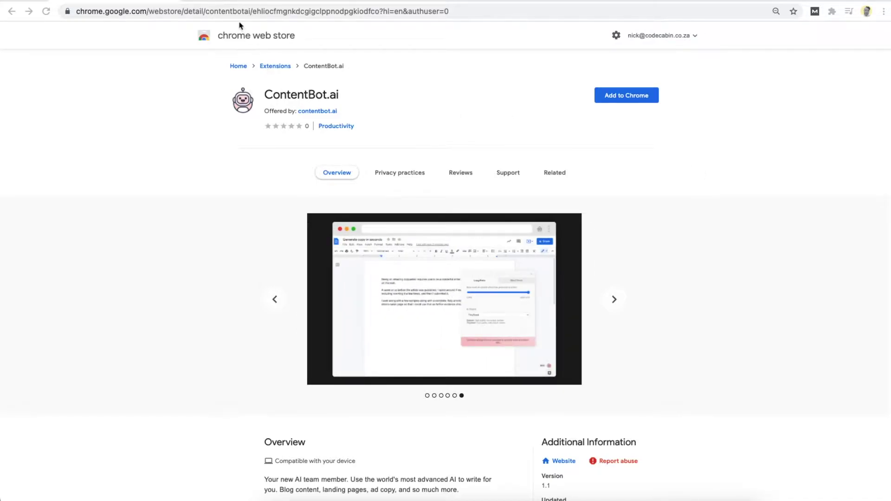
Install the ContentBot.ai extension from the Chrome Web Store and accept its permissions
click(247, 12)
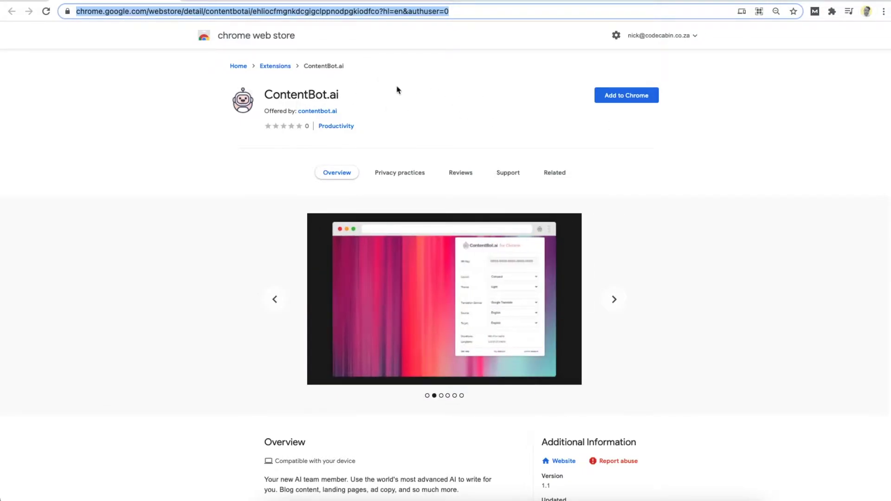
click(629, 98)
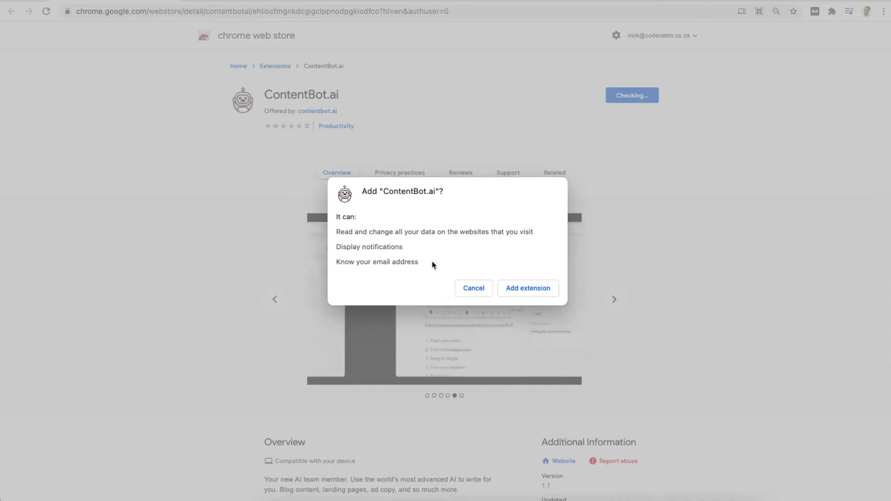
click(532, 289)
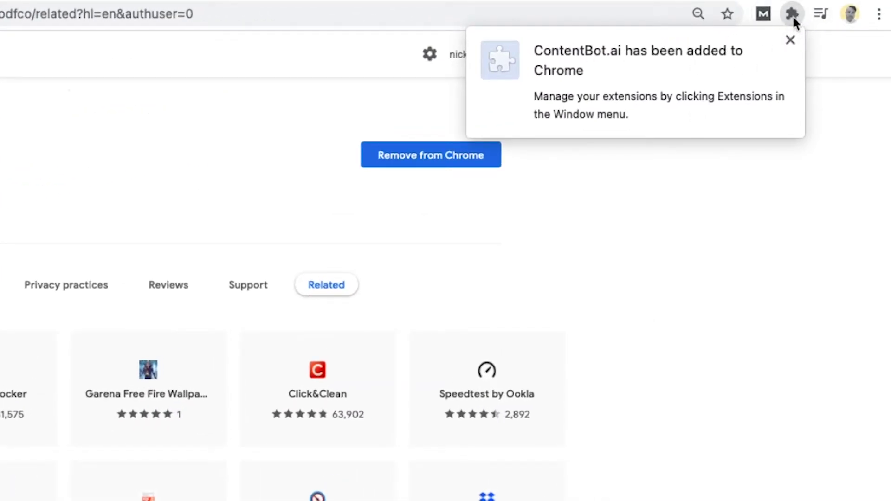
Pin ContentBot.ai to the Chrome toolbar from the Extensions menu
click(793, 17)
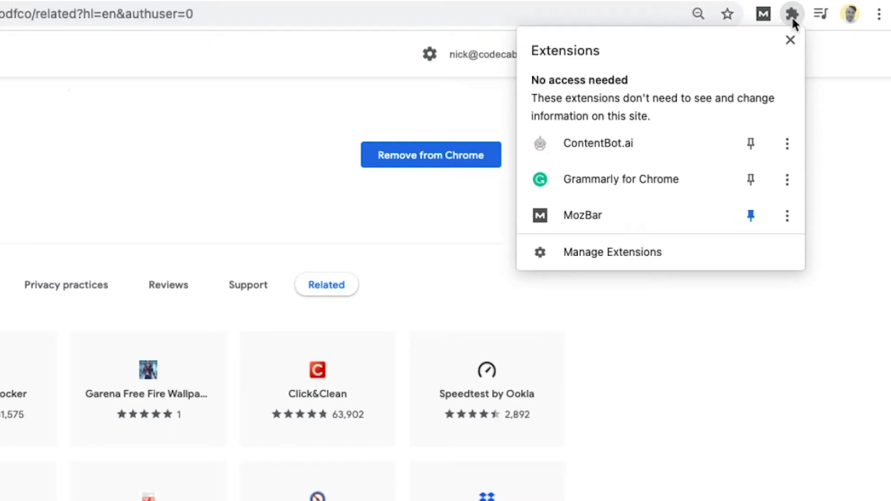
click(751, 144)
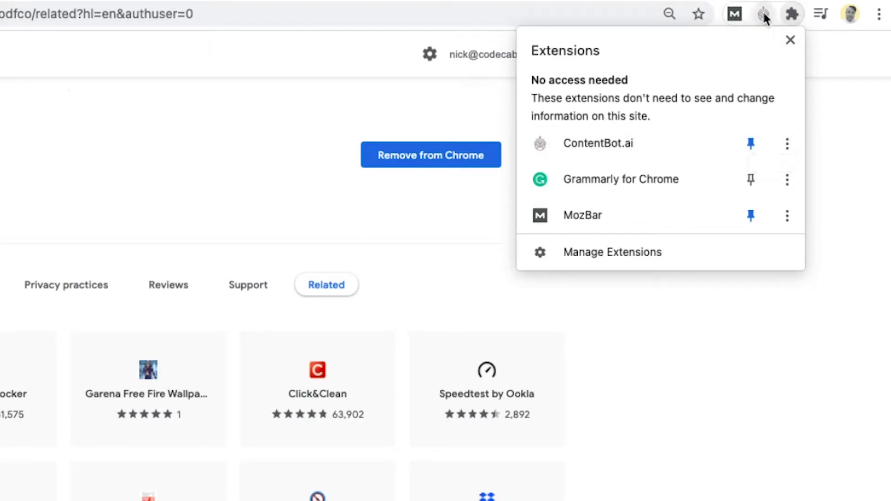
click(789, 40)
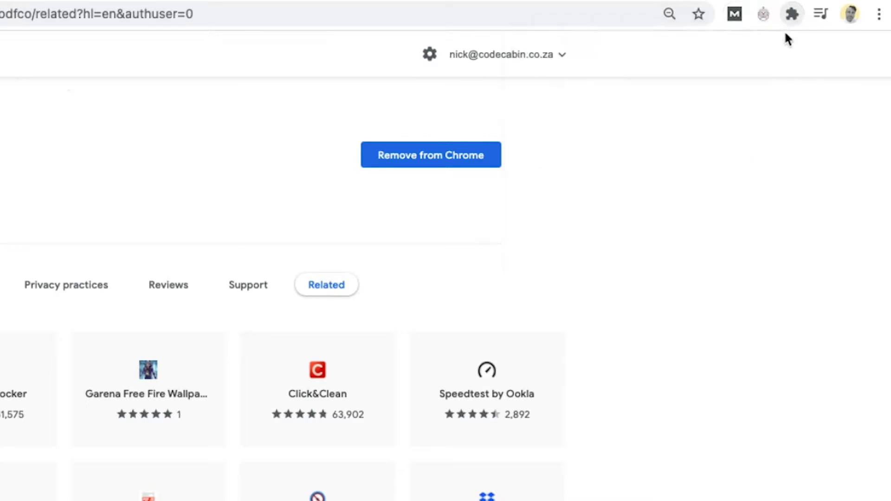
Start the extension's login with the account email and password, then open a new tab
click(763, 15)
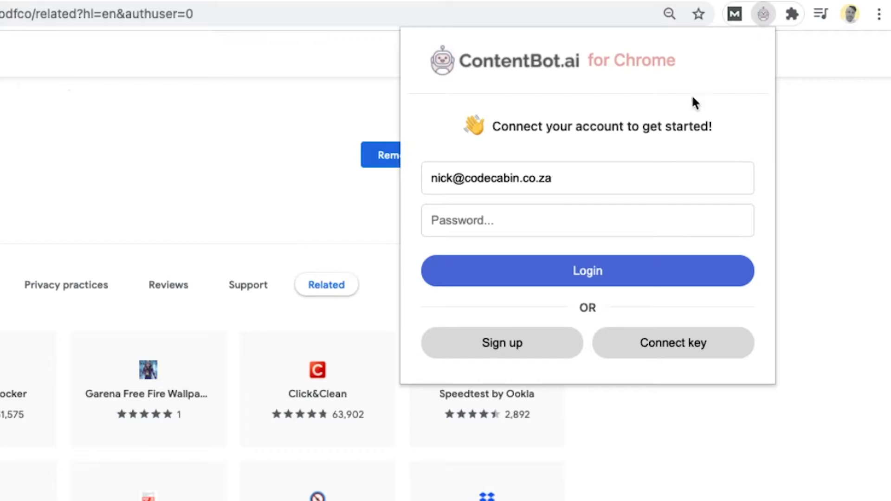
drag(567, 177, 432, 178)
drag(569, 179, 424, 177)
click(534, 220)
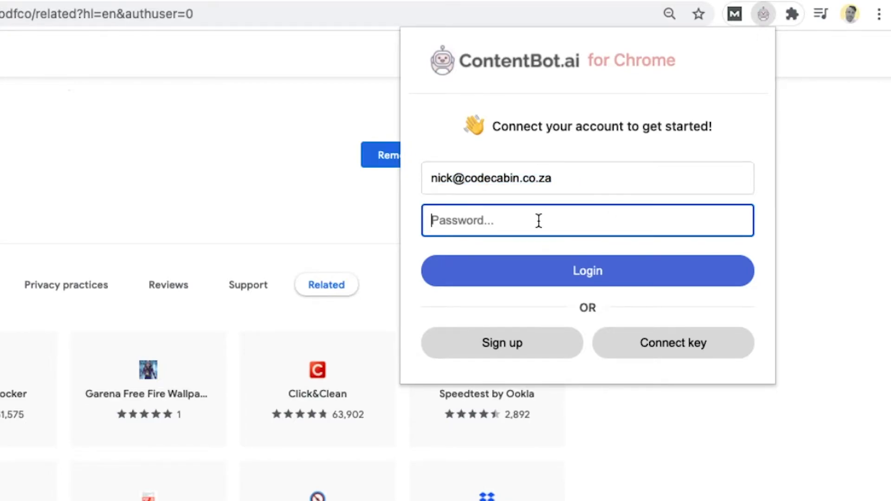
text(•••••••)
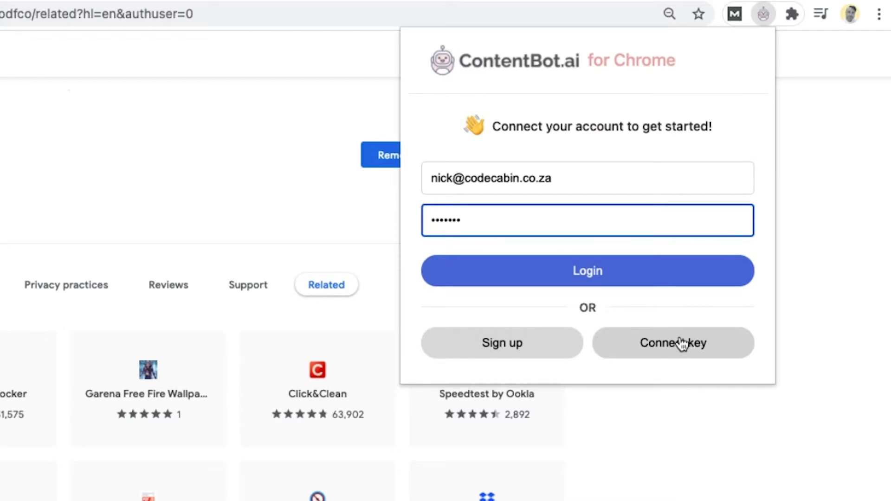
key(ctrl+t)
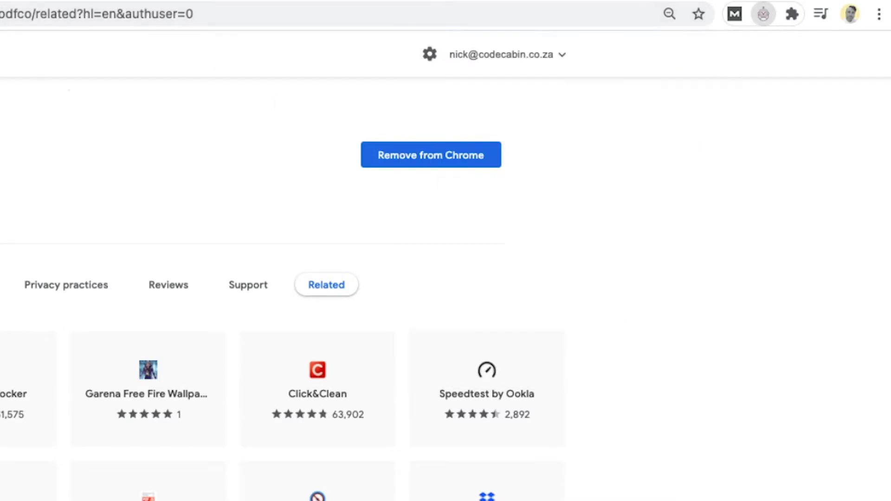
Go to the ContentBot.ai web app and open Account > Profile
text(contentbot.ai/app/)
key(Return)
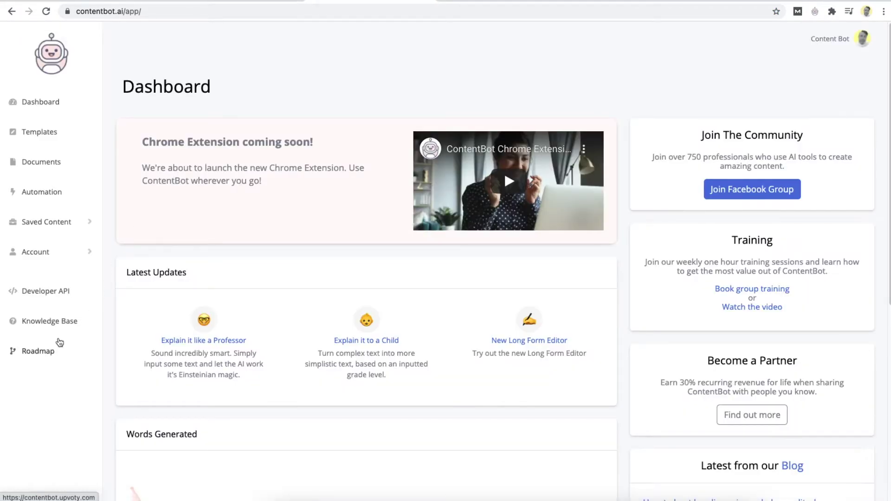
click(21, 254)
click(31, 332)
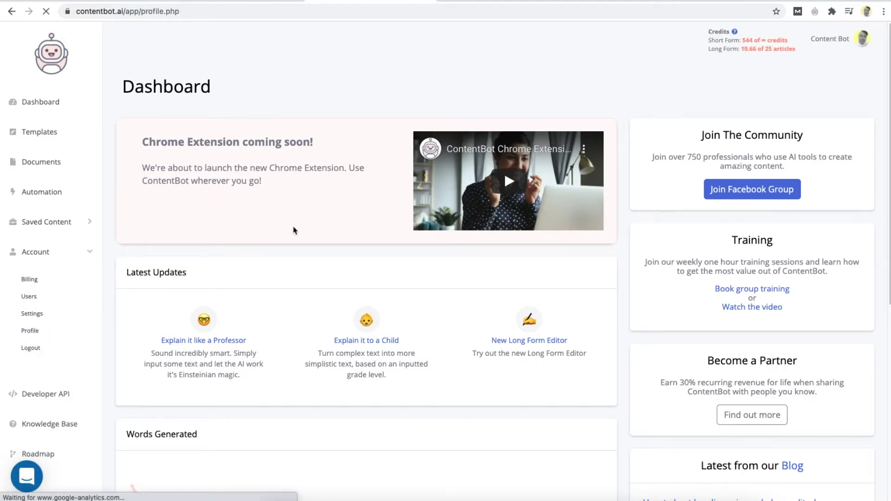
Select the account's API key and return to the Chrome Web Store tab
mouse_move(303, 117)
mouse_down()
mouse_move(127, 118)
mouse_move(308, 118)
mouse_up()
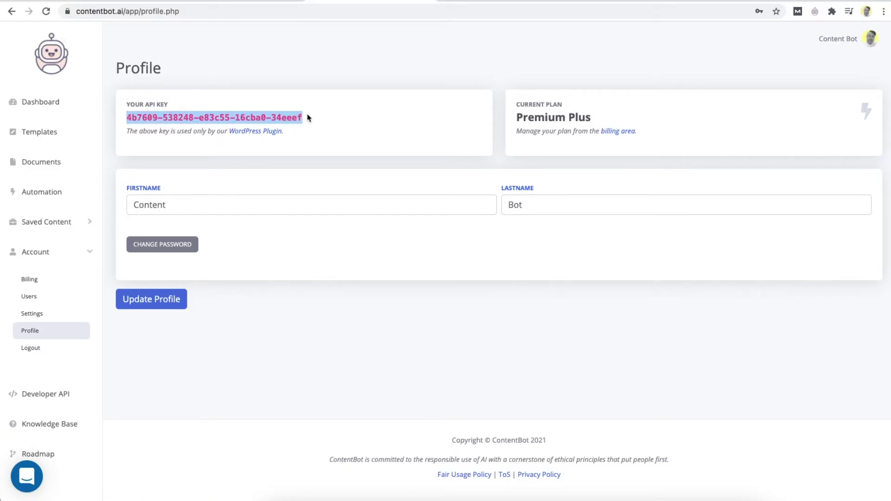
click(127, 1)
Log the extension into the account by password, showing 544 shortform and 10.66/25 longform credits
click(815, 11)
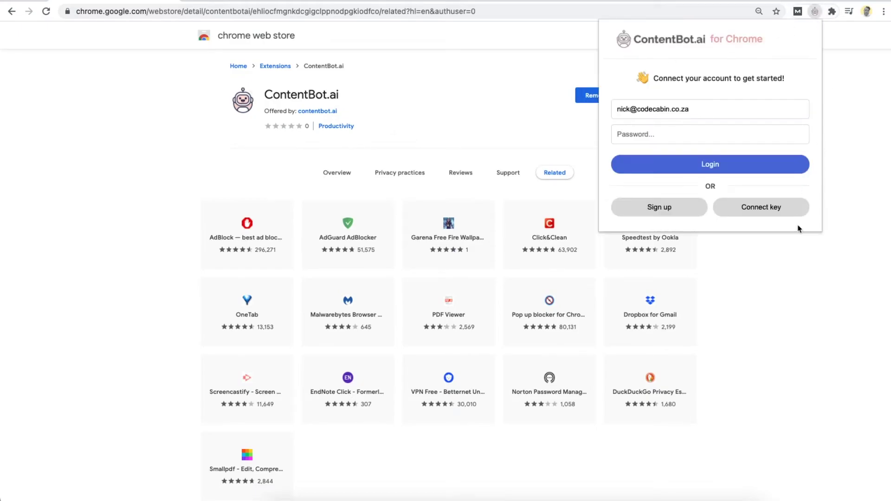
click(764, 209)
click(671, 109)
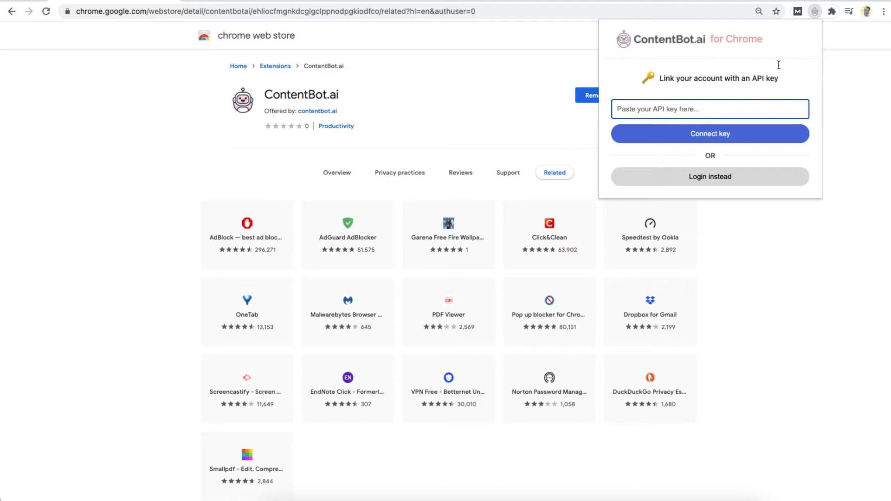
click(815, 11)
click(815, 11)
click(711, 134)
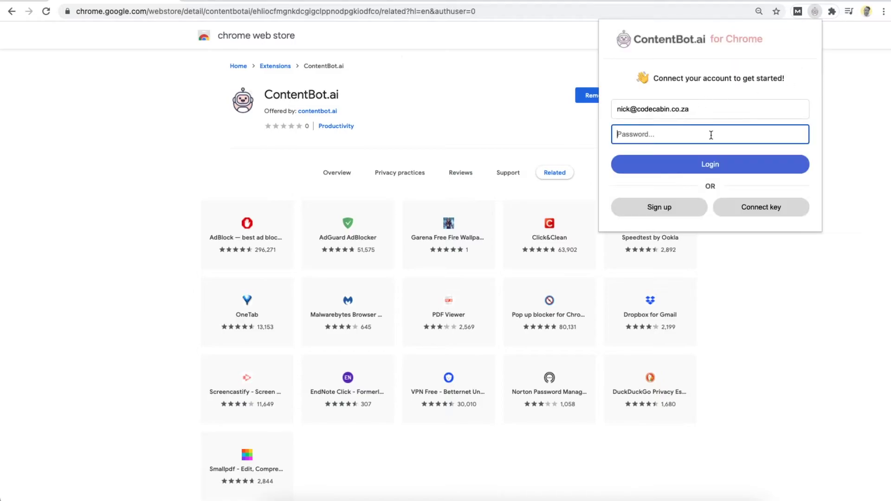
text(•••••••)
click(782, 164)
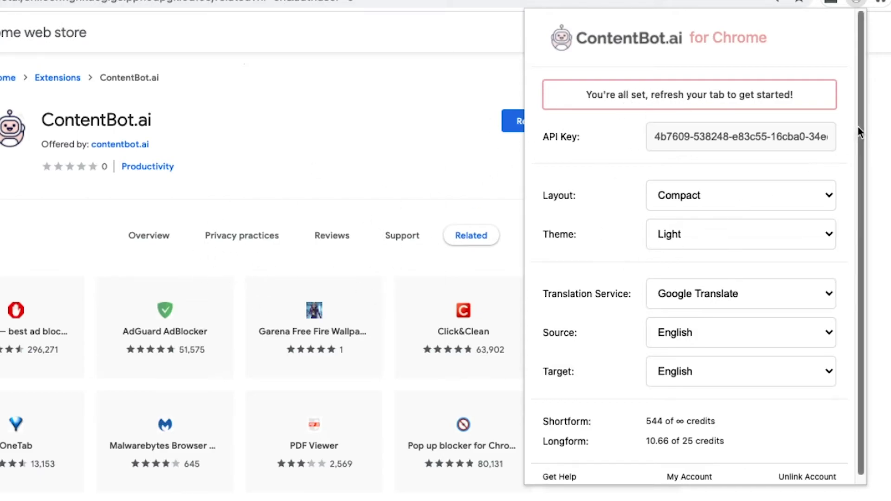
scroll(831, 176, down, 1)
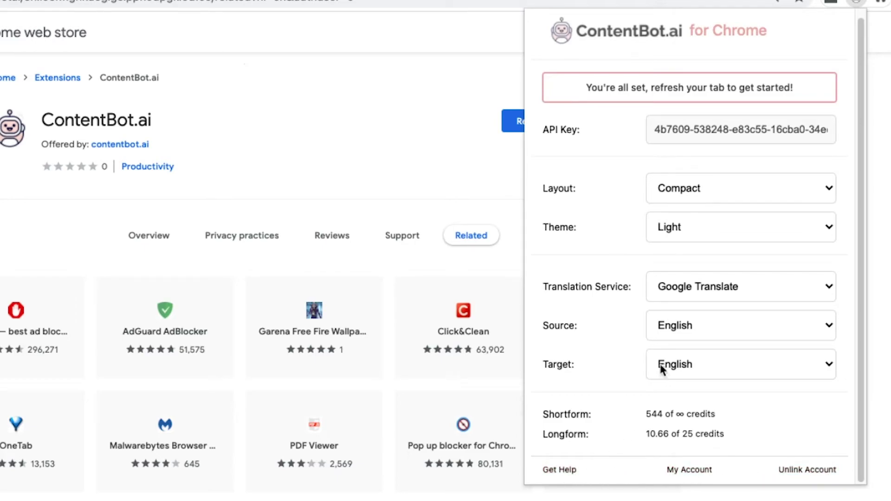
scroll(655, 256, up, 1)
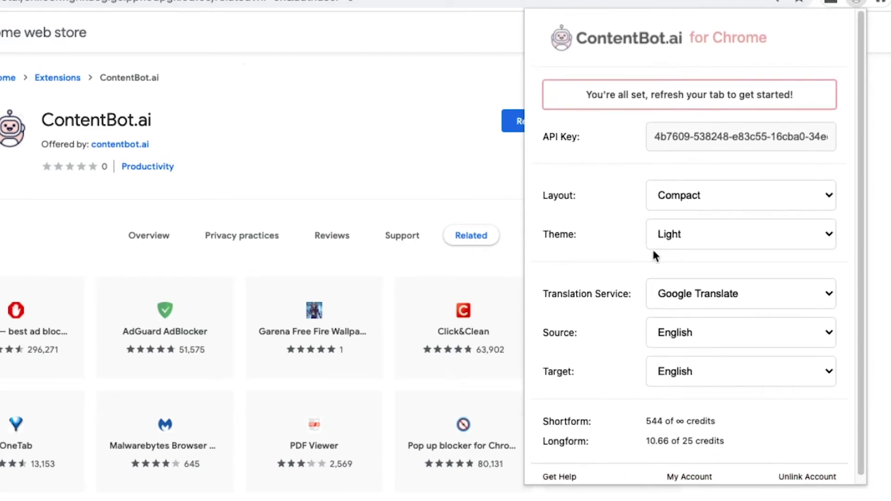
click(698, 195)
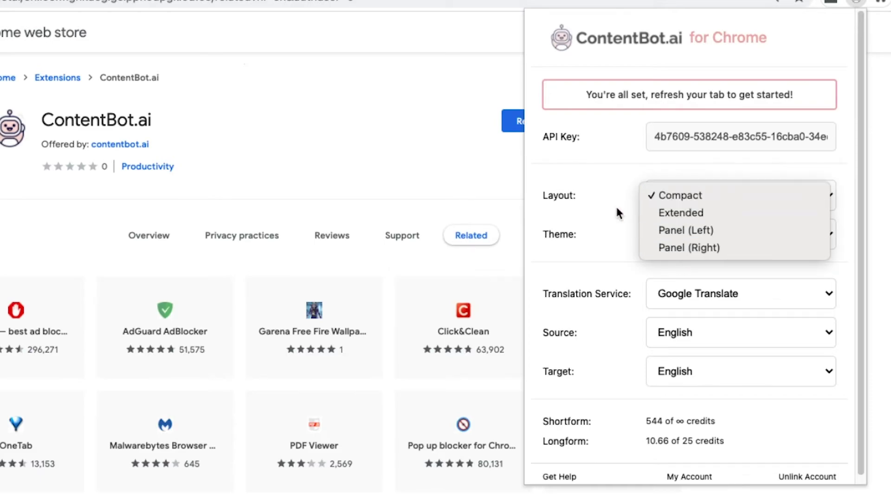
click(575, 194)
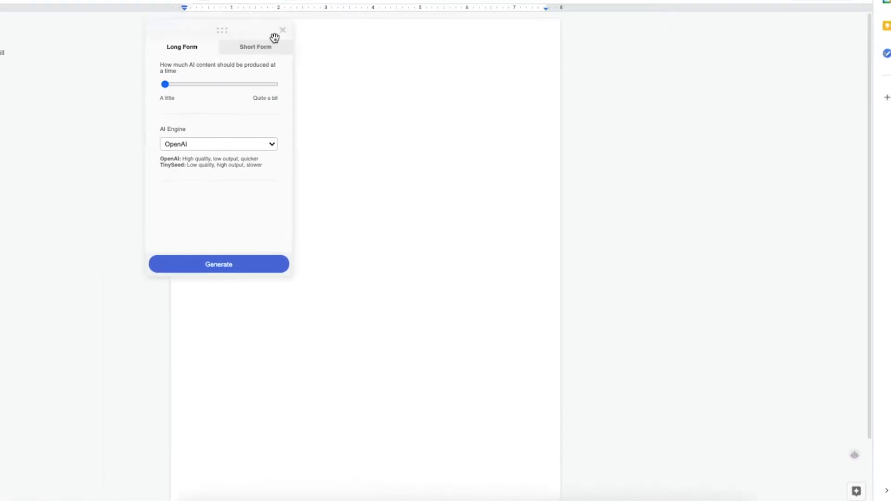
Dock the ContentBot panel beside the page and type 'I love content marketing because'
drag(275, 37, 651, 39)
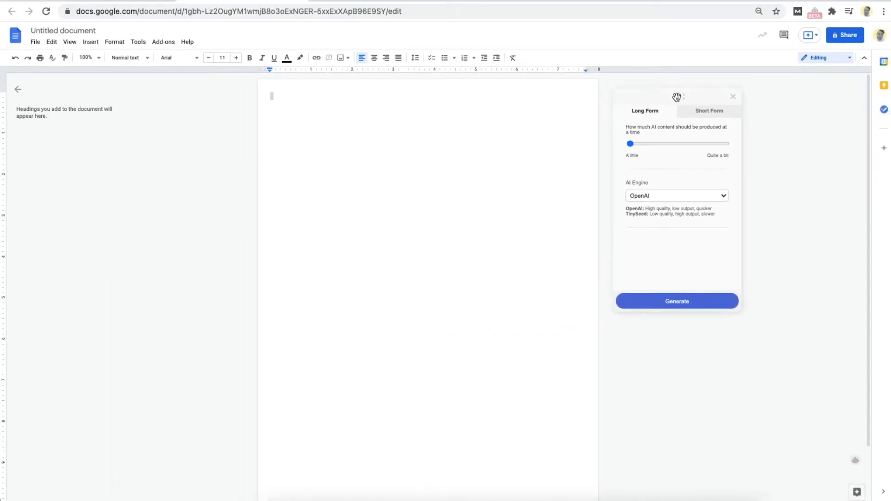
drag(677, 97, 625, 106)
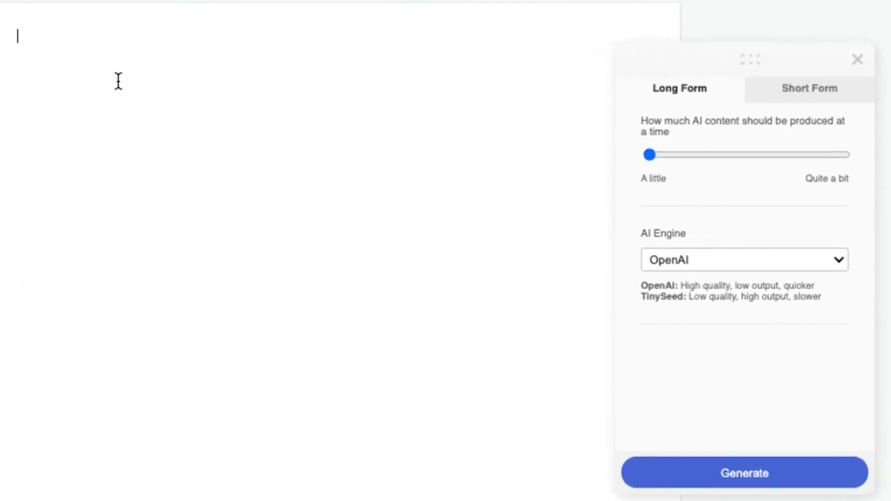
text(I love content marketi)
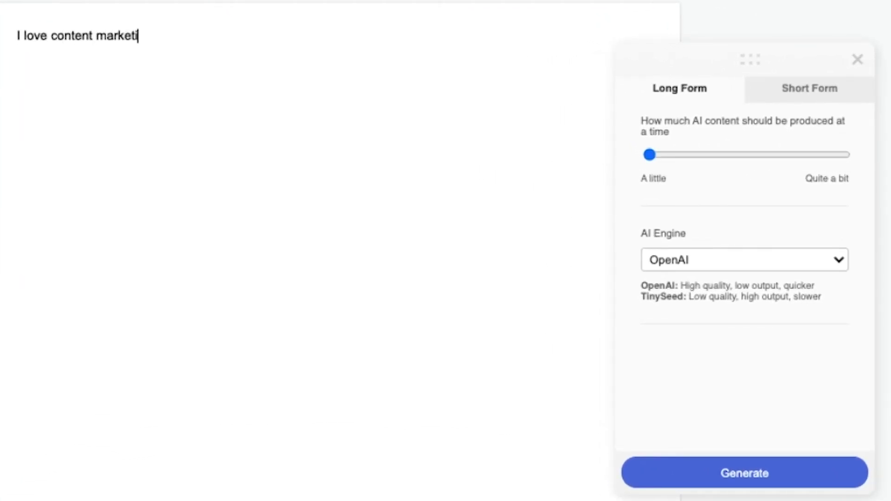
text(ng because)
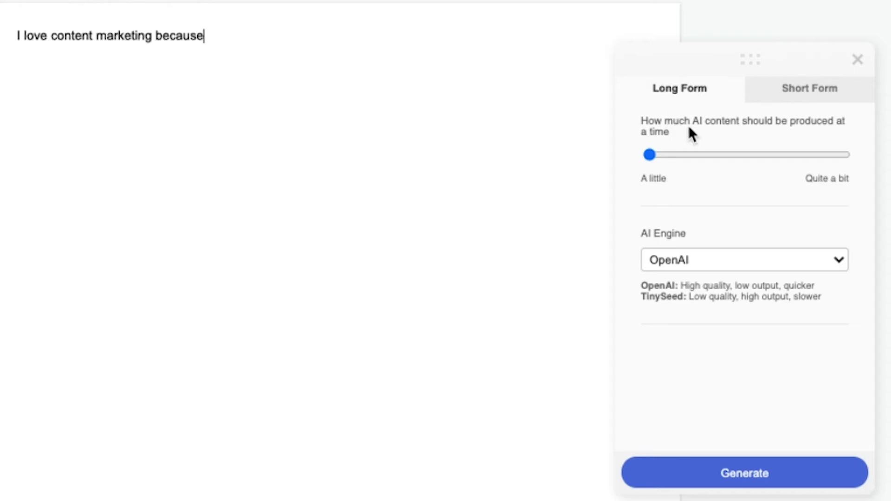
Generate a continuation with the TinySeed engine and output set to about a third
click(676, 259)
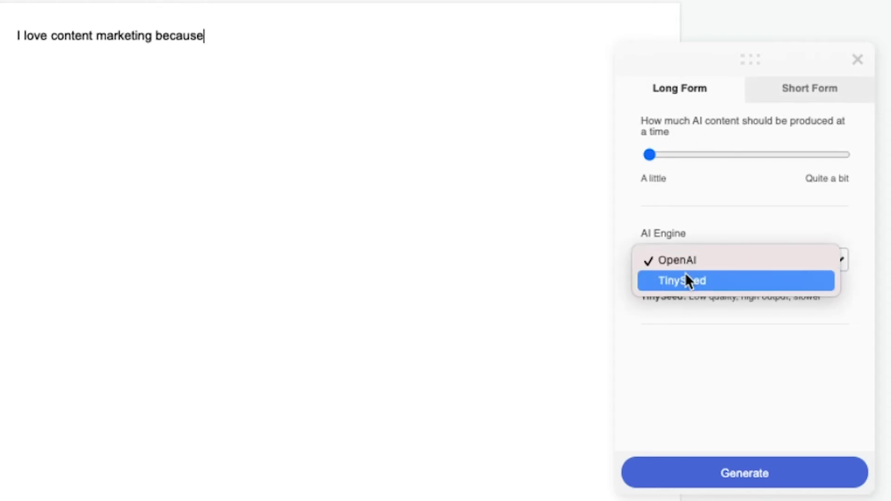
click(687, 280)
drag(678, 155, 715, 155)
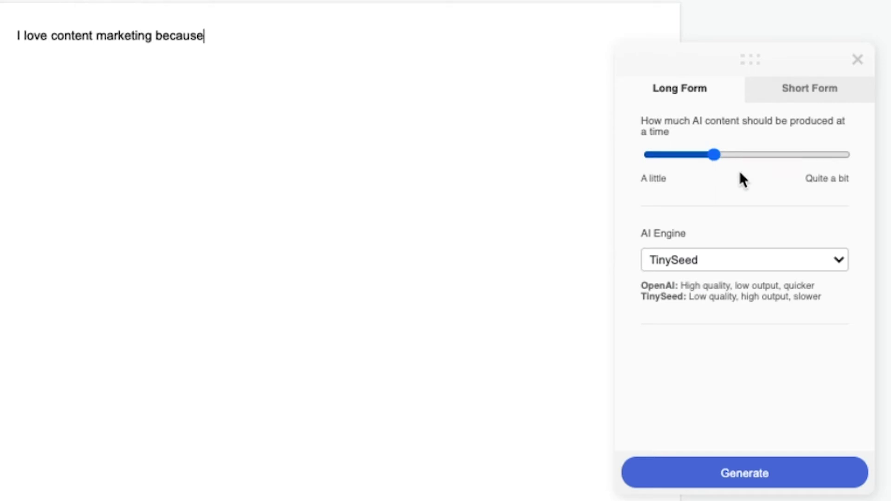
click(740, 478)
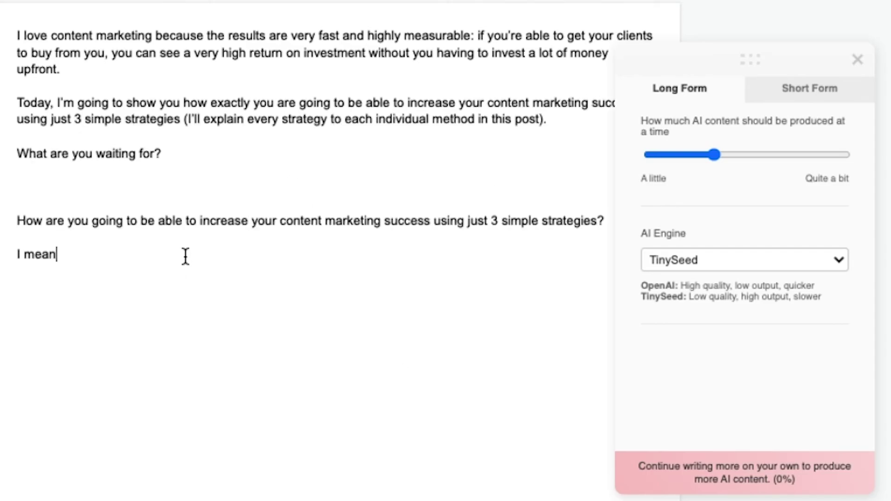
Clear the document and pick the Short Form Quora Answers template
key(ctrl+a)
key(BackSpace)
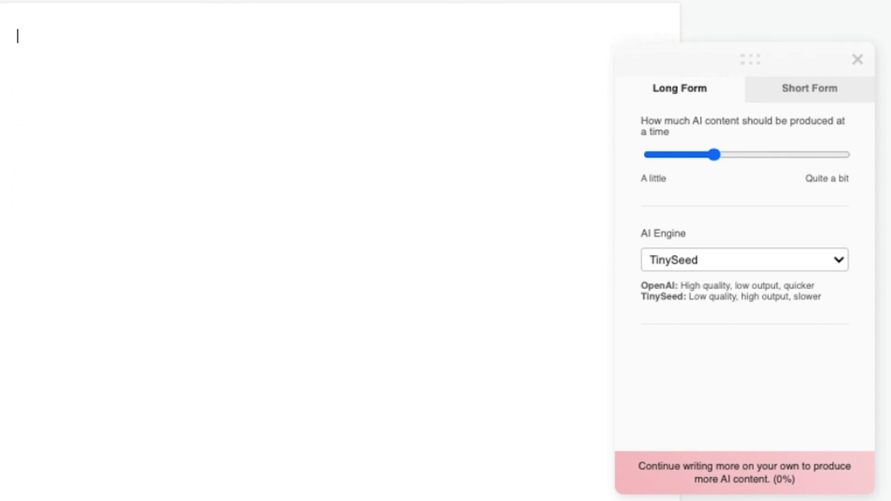
click(785, 100)
click(699, 122)
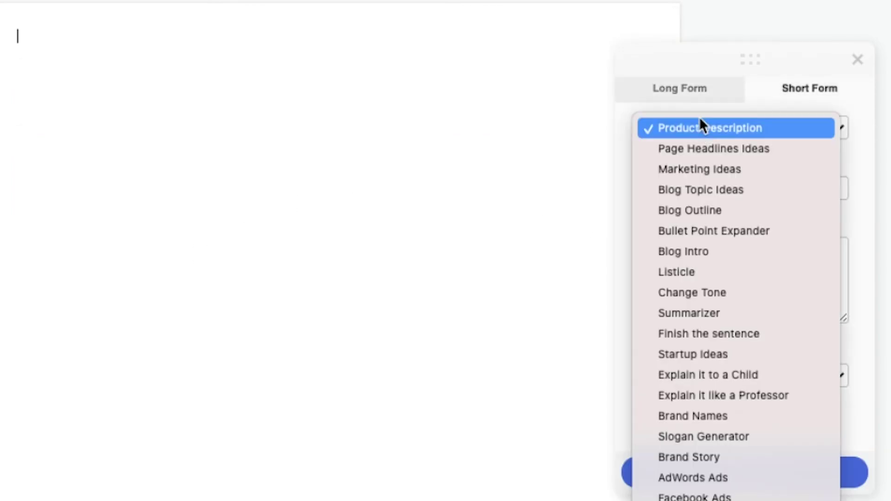
click(728, 298)
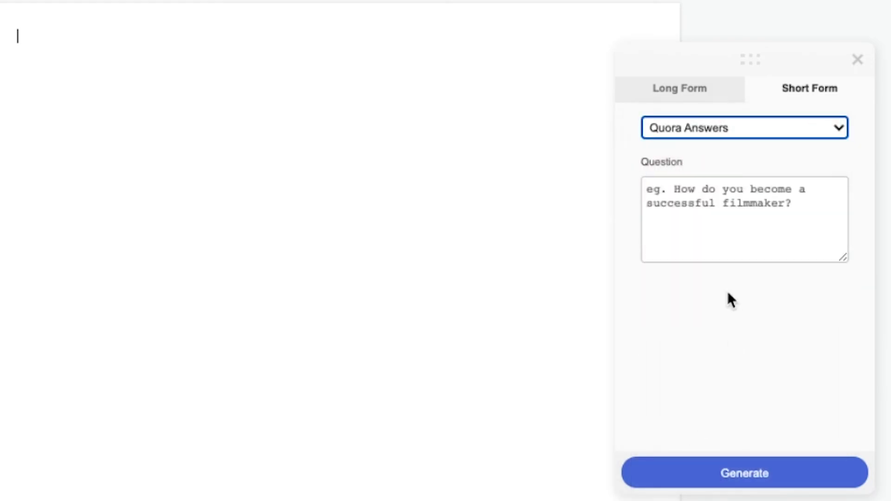
Generate a Quora answer to 'Why is content marketing so powerful for businesses?'
click(703, 214)
text(Why is cont)
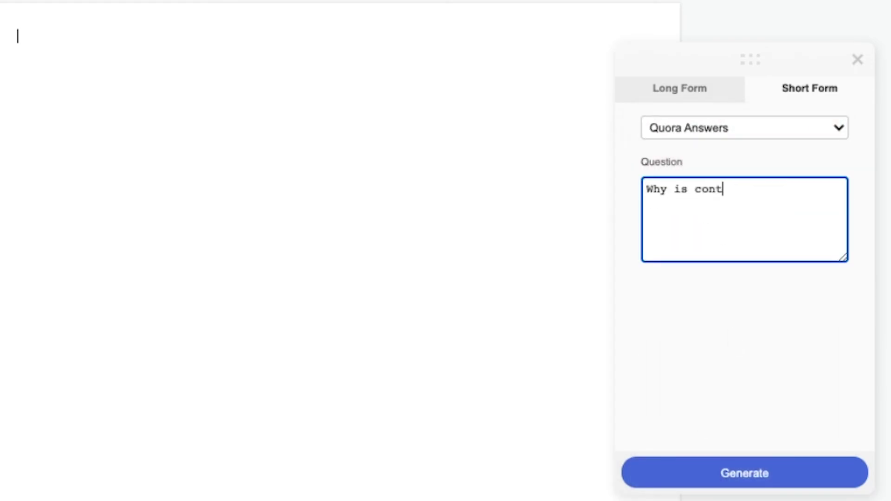
text(ent marketing s)
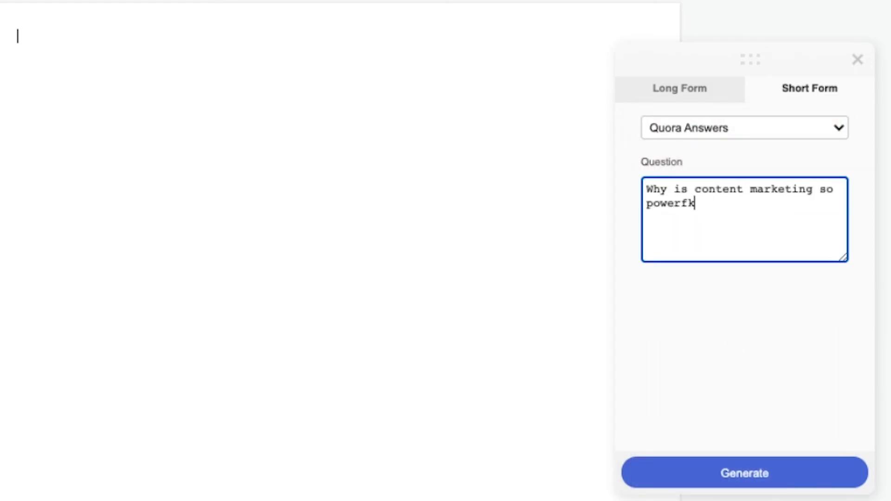
text(o powerful for businesses?)
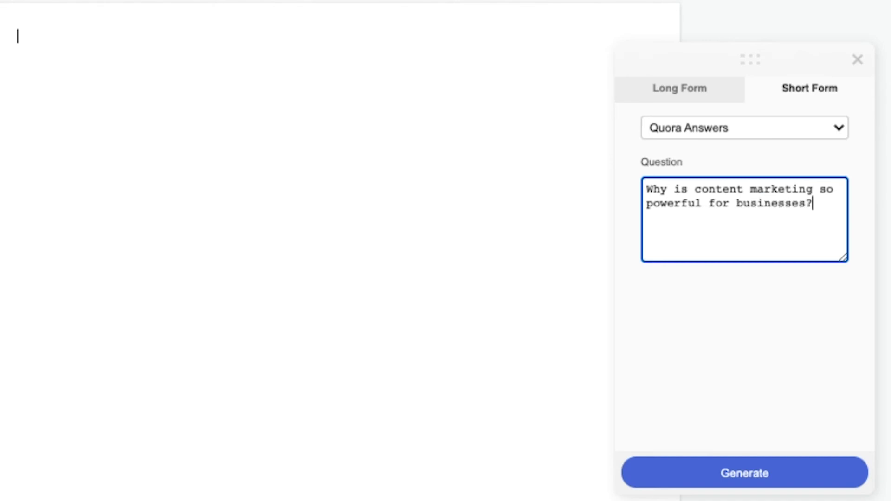
click(783, 483)
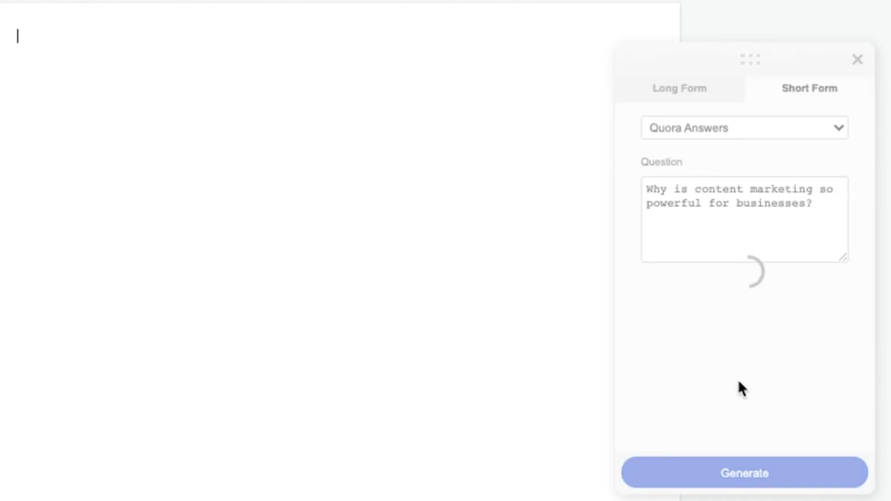